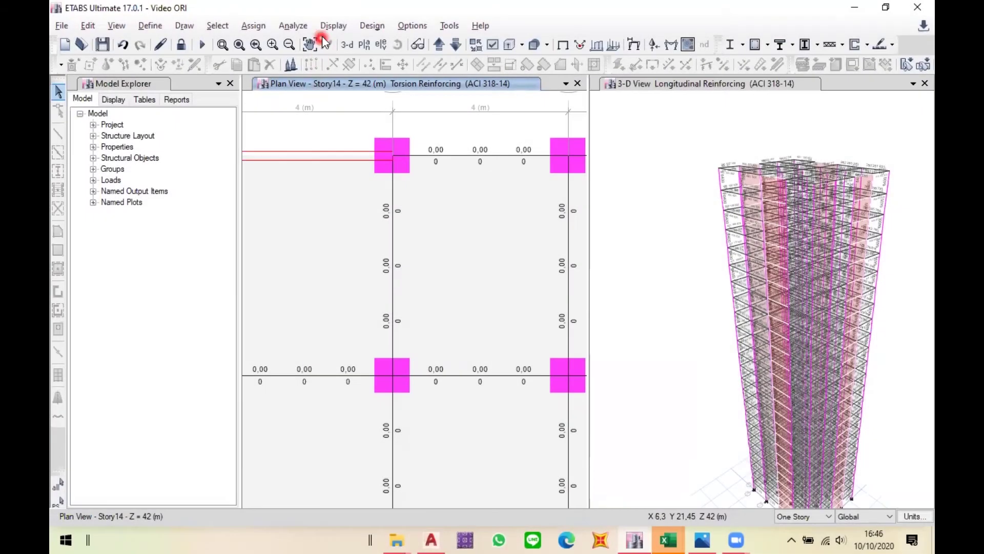
Display the Concrete Column PMM Envelope table from the concrete design results, leaving Column Forces out of the table selection
left_click(332, 26)
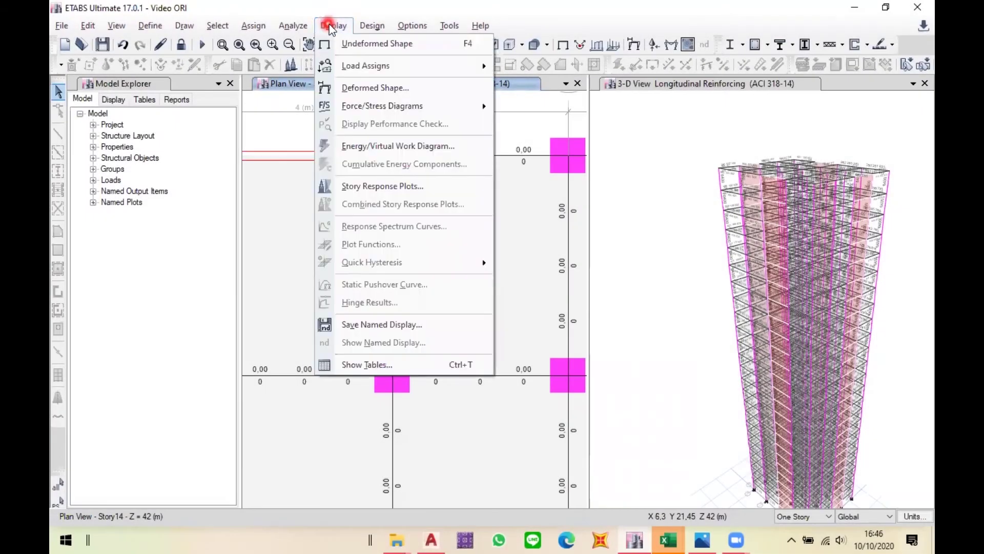
left_click(359, 364)
left_click(392, 221)
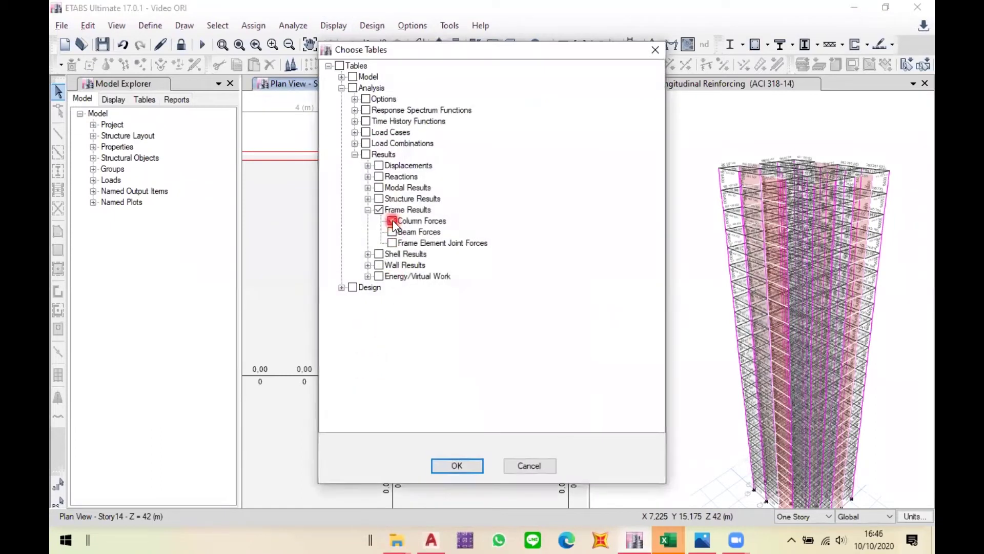
left_click(342, 288)
left_click(355, 331)
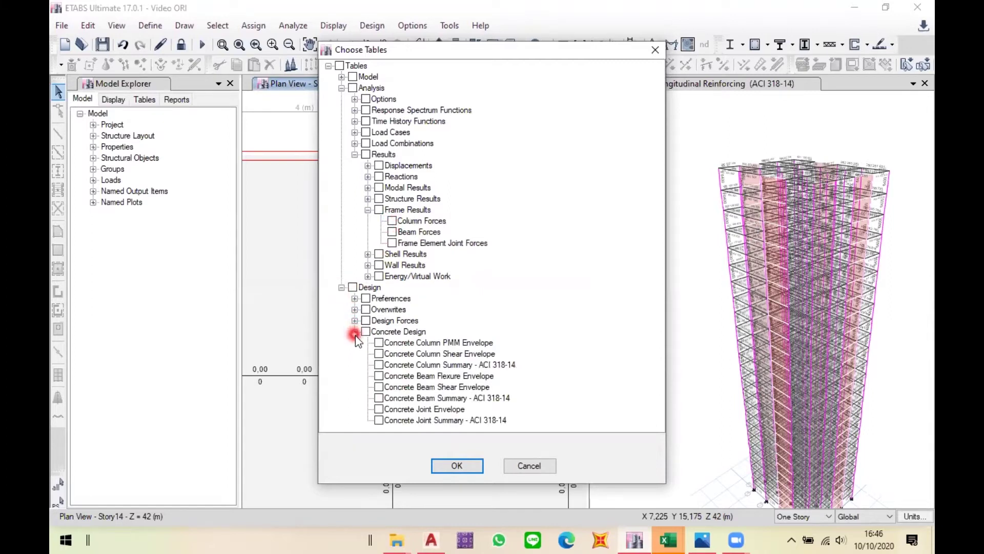
left_click(378, 343)
left_click(456, 468)
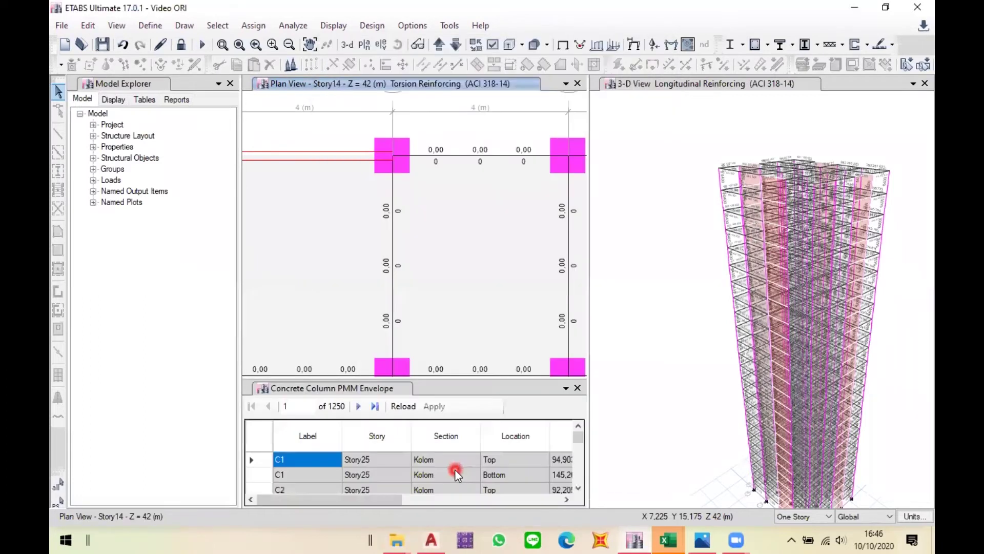
Examine the PMM Ratio or Rebar % column and its list of filter values, and close the PMM envelope table
left_click_drag(415, 497, 555, 504)
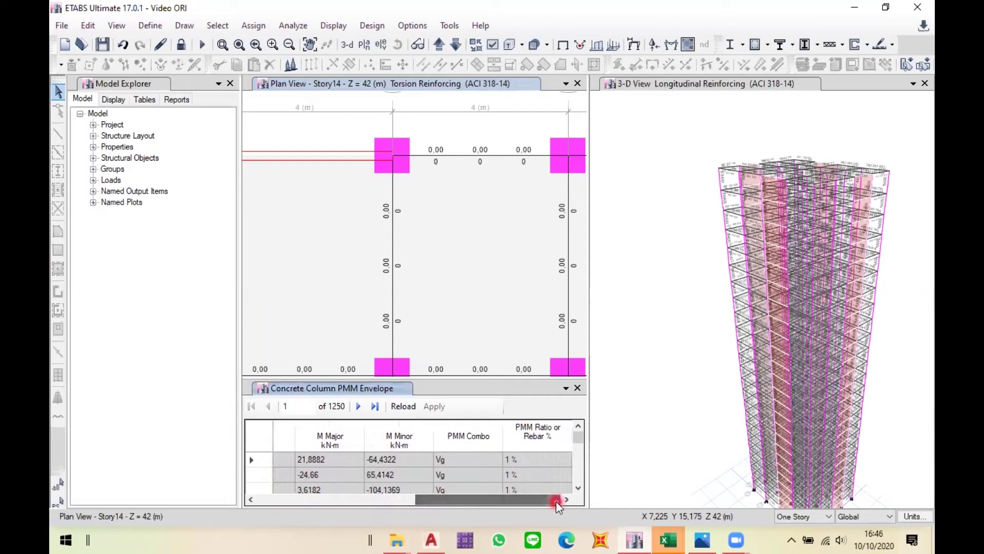
left_click(537, 439)
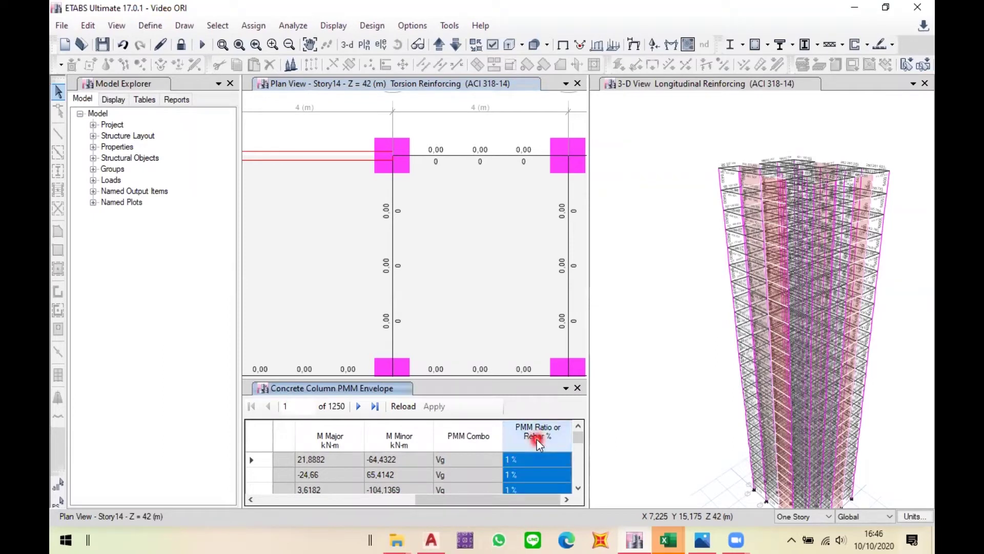
left_click(507, 500)
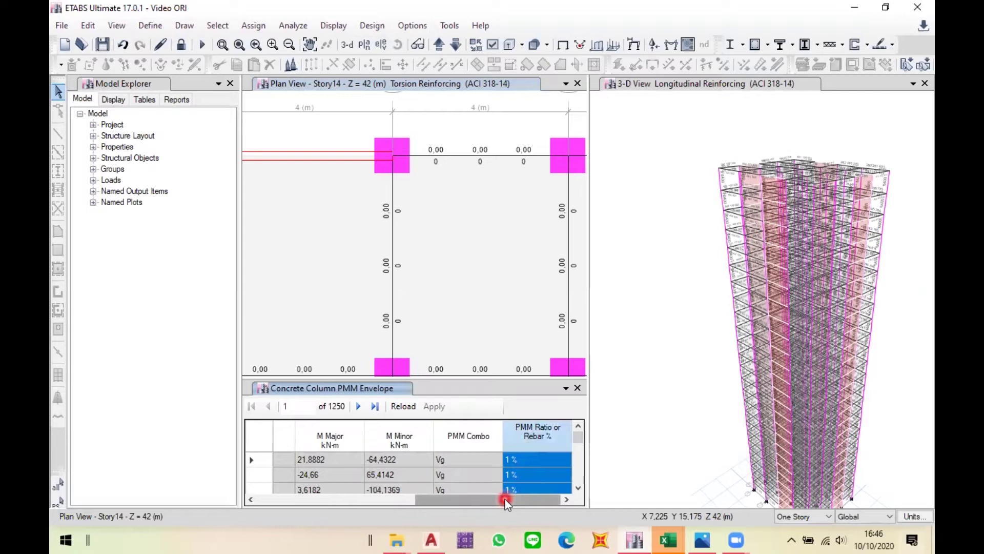
right_click(532, 435)
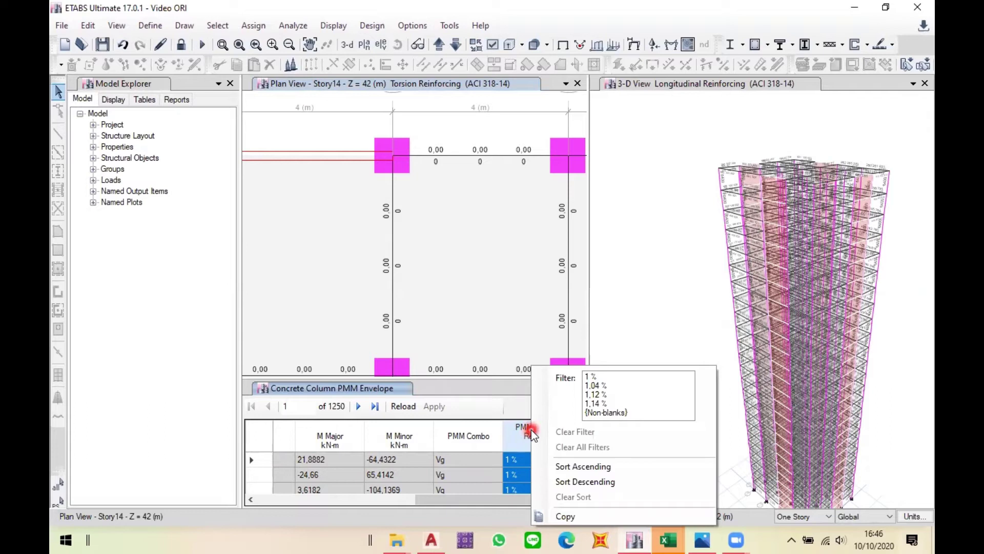
left_click(533, 435)
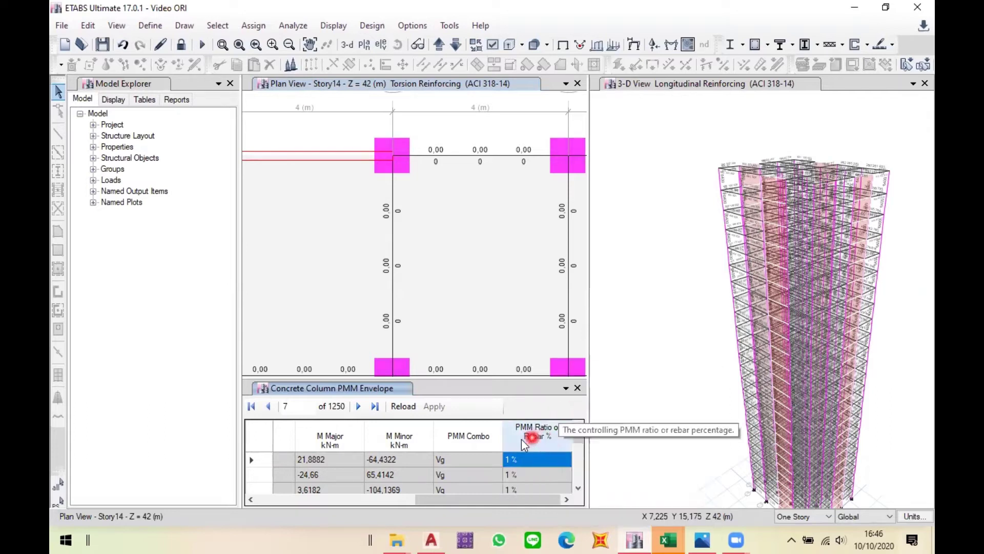
left_click(501, 463)
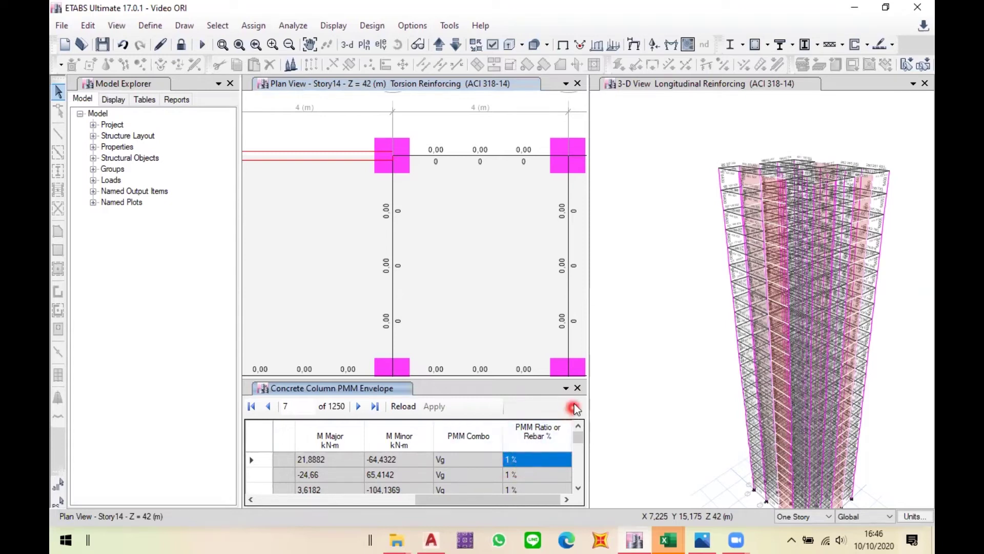
left_click(578, 388)
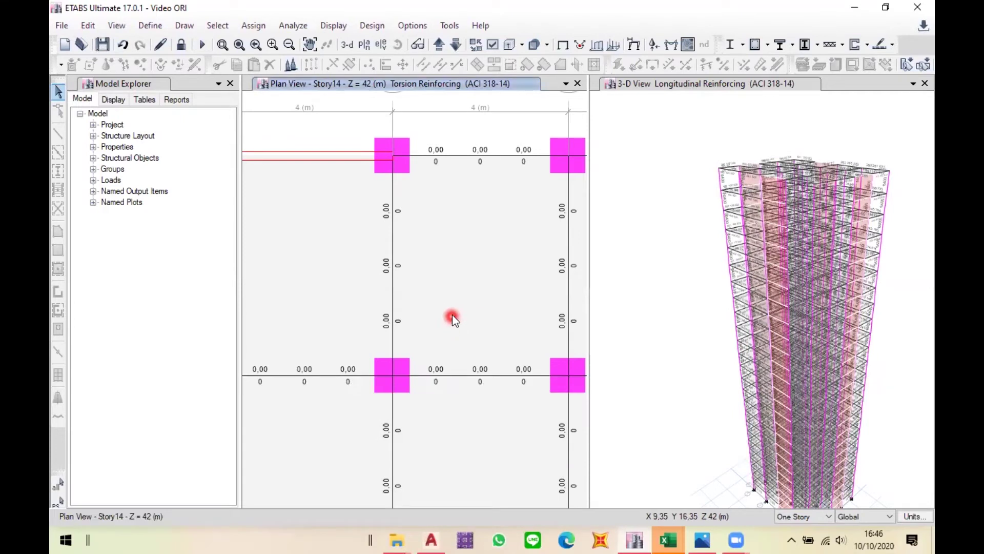
Display only the Concrete Column Shear Envelope table in place of the PMM envelope
left_click(335, 26)
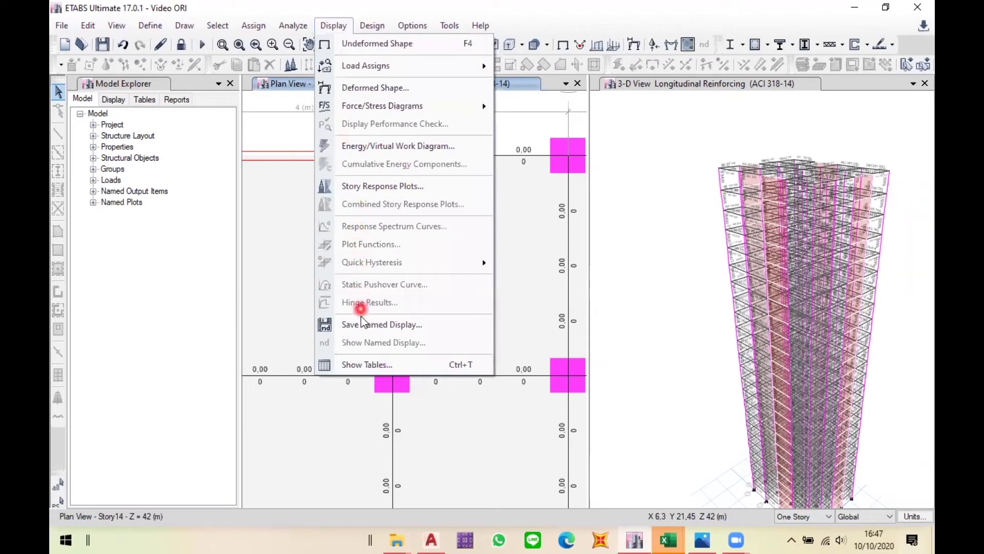
left_click(357, 365)
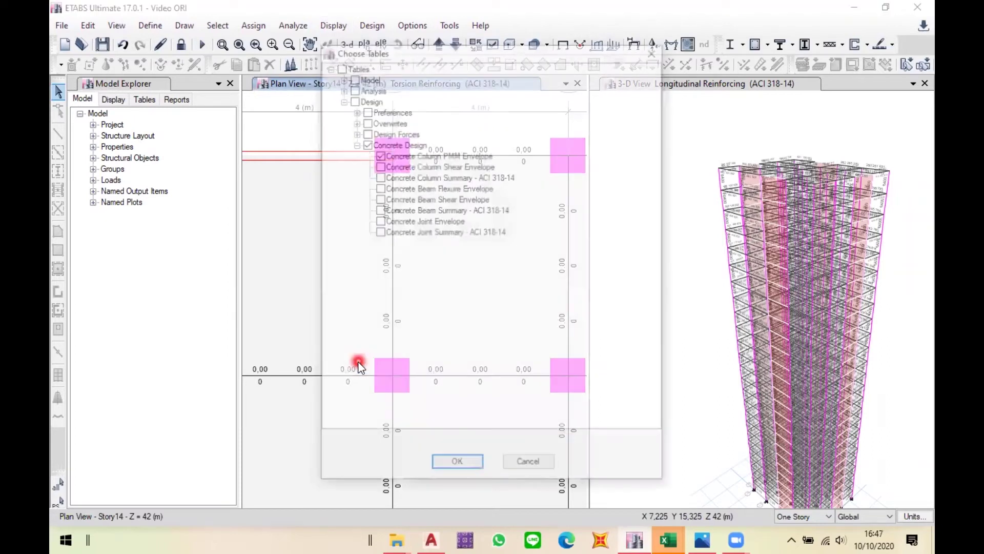
left_click(378, 154)
left_click(379, 177)
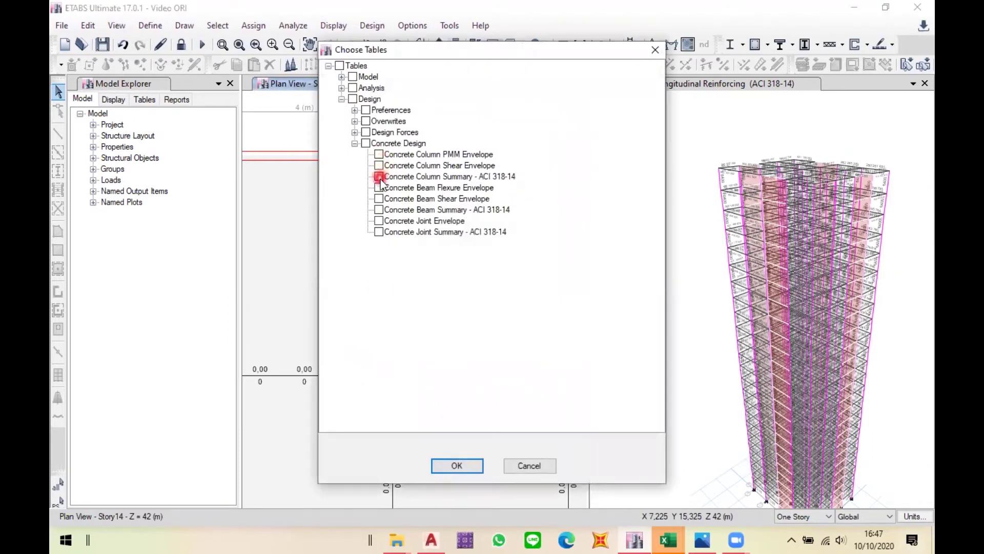
left_click(379, 165)
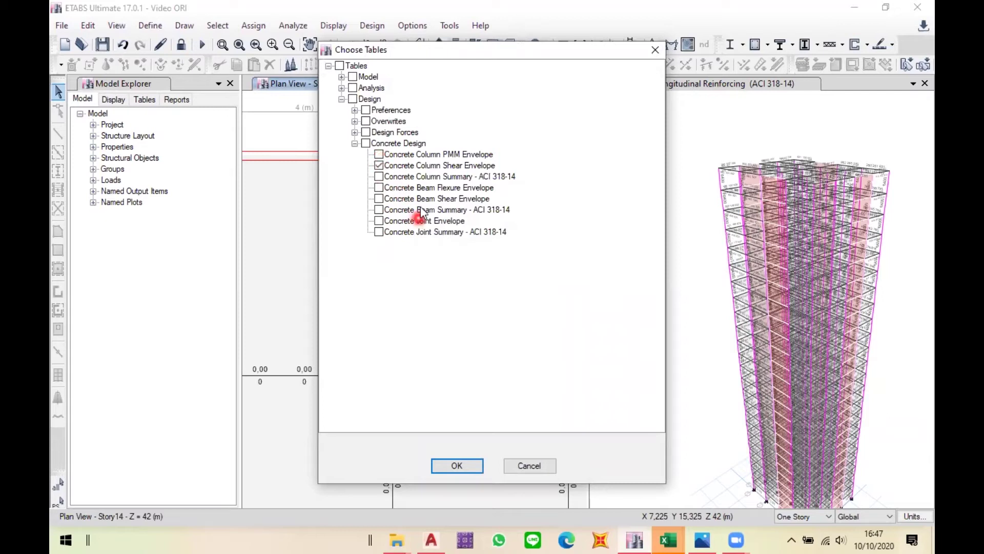
left_click(459, 467)
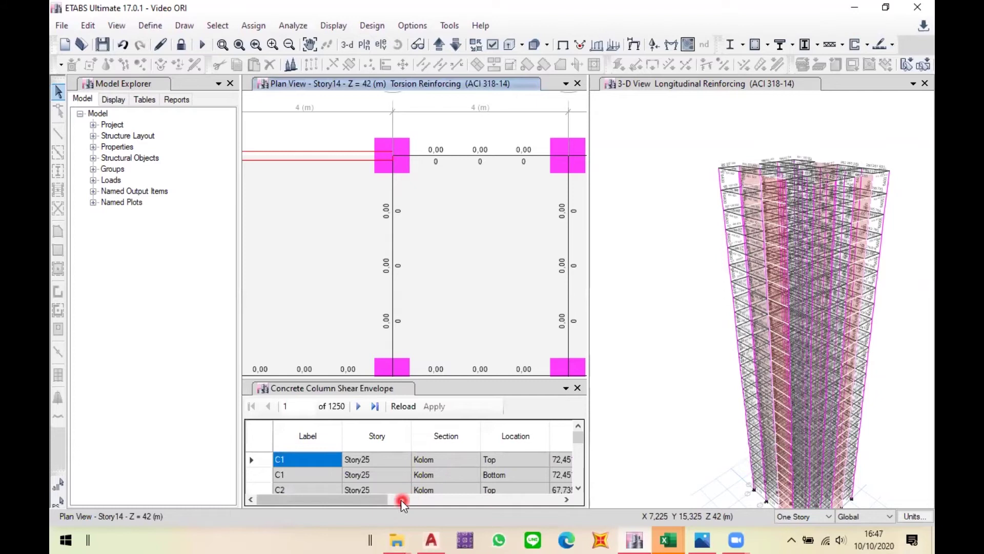
Sort the shear envelope table by At Major in descending order and select that column's first value
left_click_drag(385, 502, 558, 498)
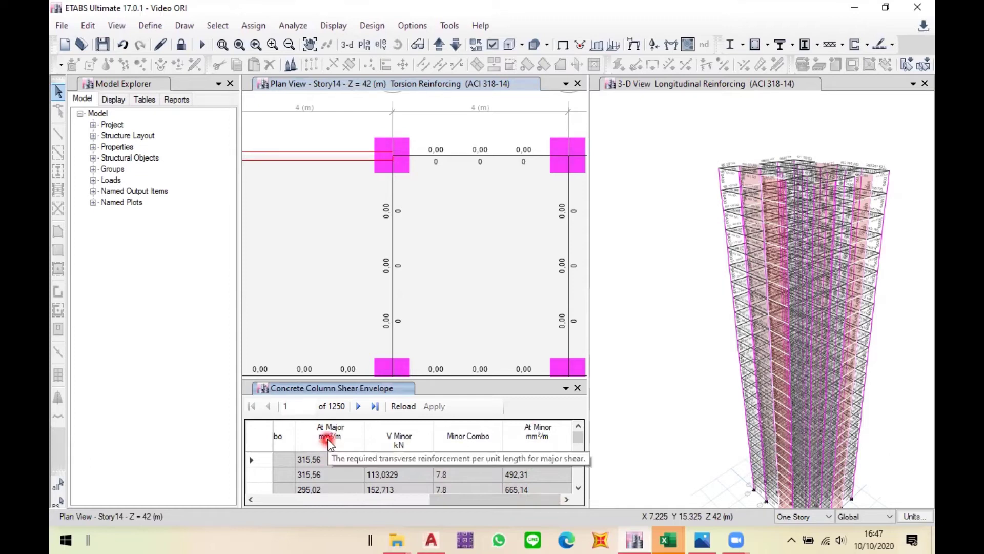
left_click(329, 440)
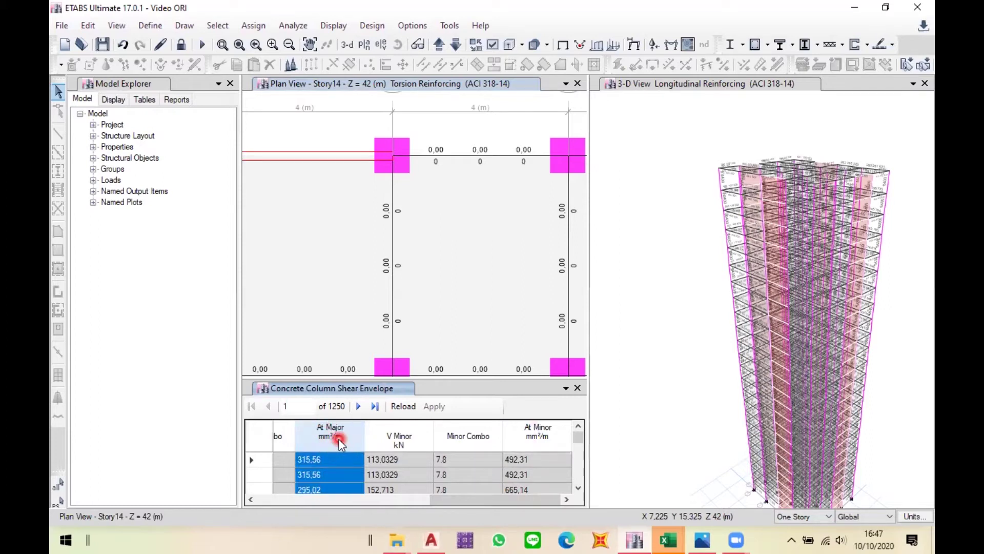
right_click(341, 444)
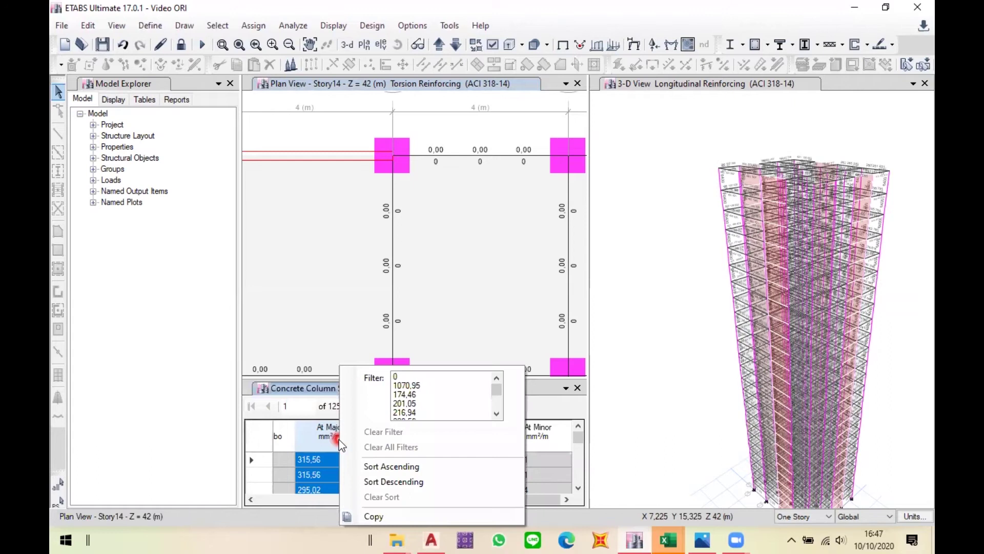
left_click(363, 482)
left_click_drag(578, 463, 578, 430)
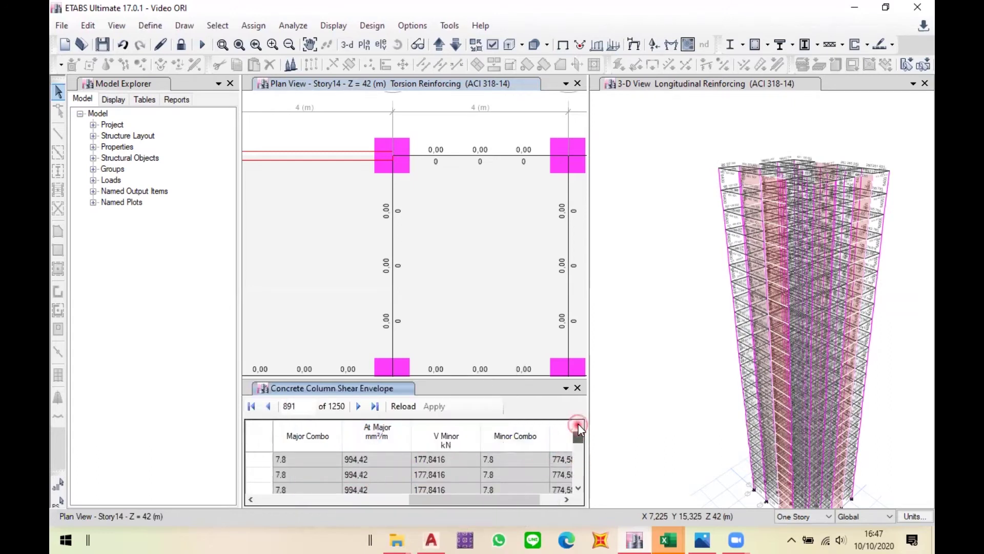
left_click_drag(514, 495, 545, 500)
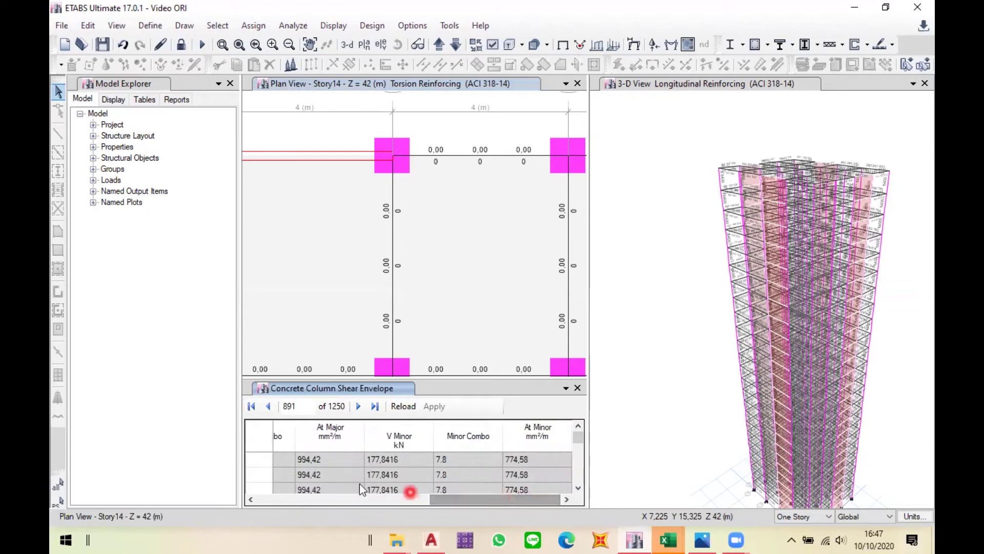
left_click(328, 458)
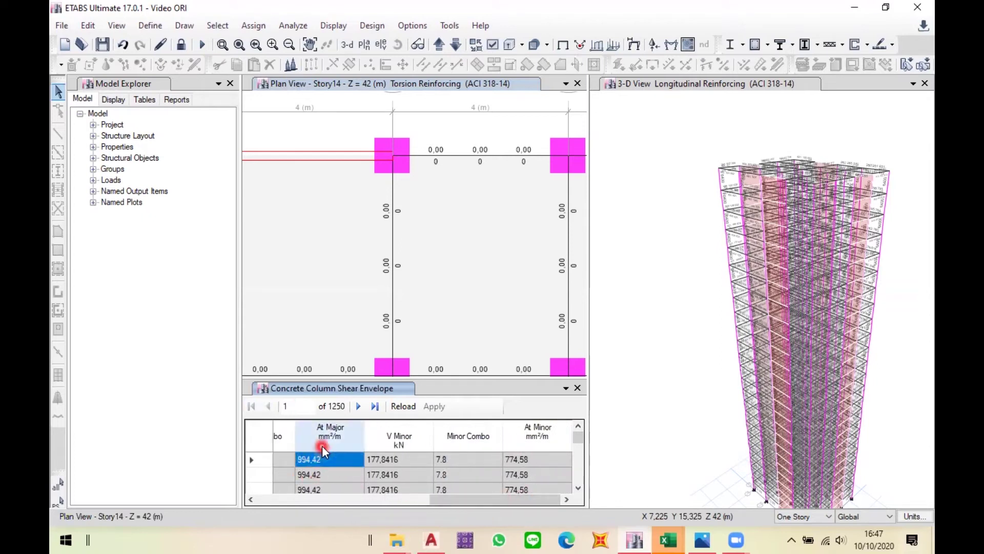
Sort the shear envelope table by At Minor in descending order, check that column's first value, and close the table
left_click(533, 434)
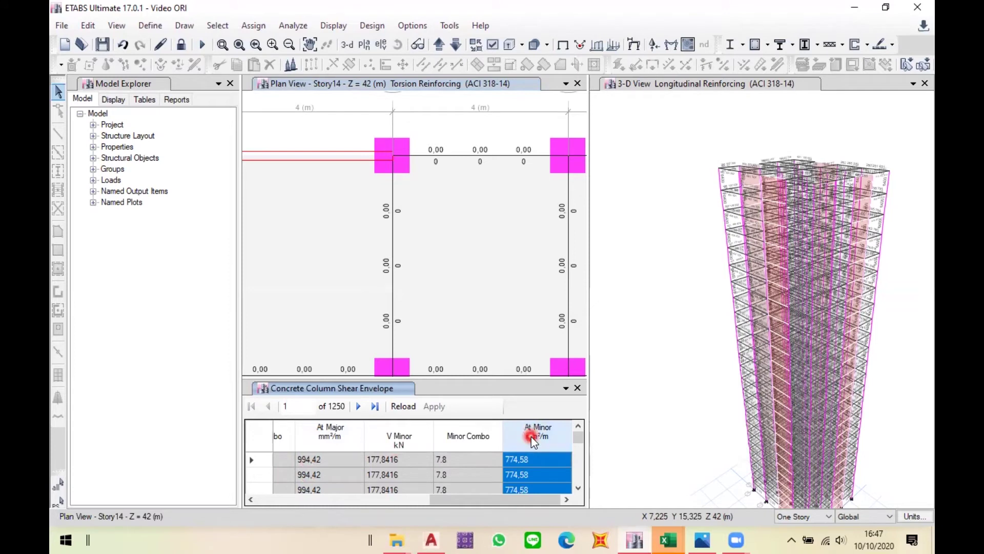
right_click(531, 436)
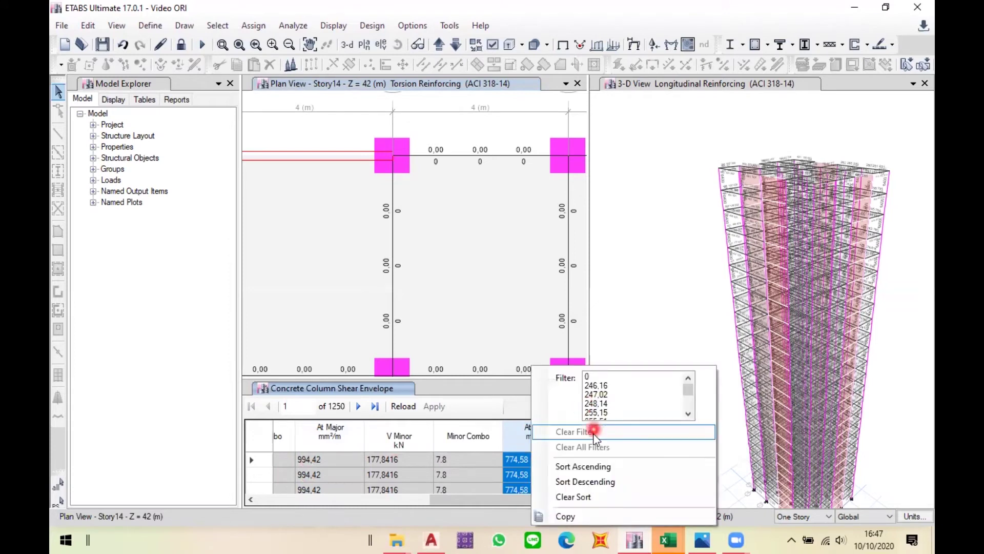
left_click(572, 481)
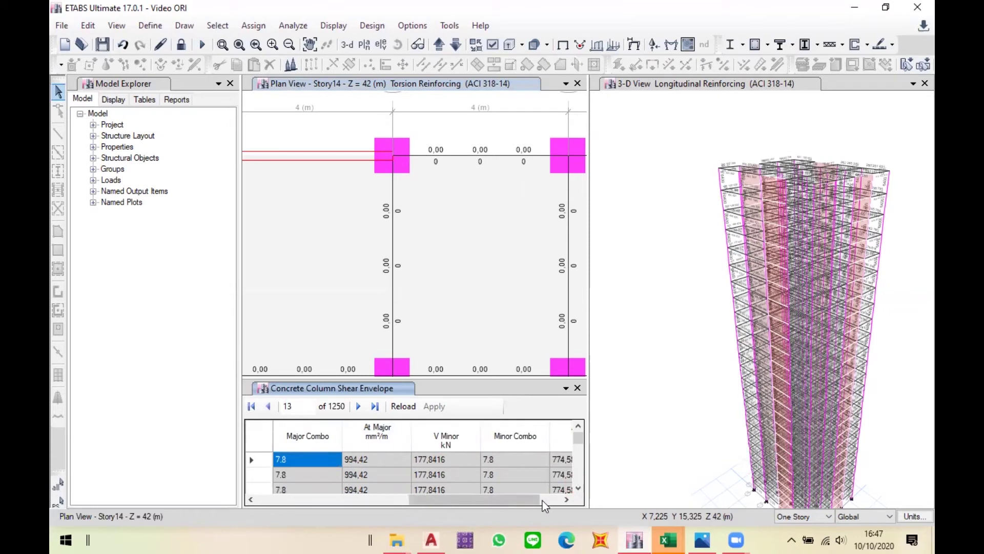
left_click_drag(534, 499, 559, 499)
left_click_drag(578, 440, 577, 432)
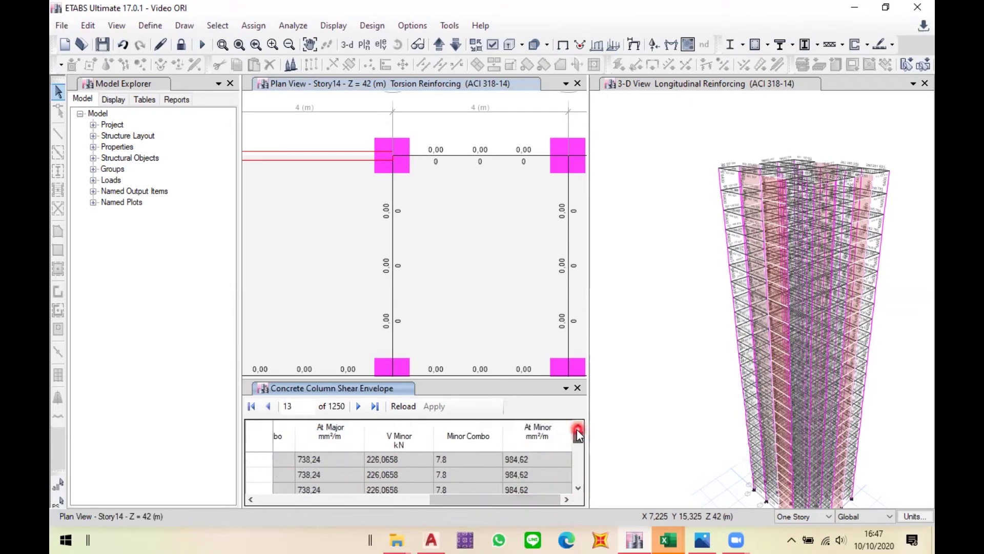
left_click(549, 459)
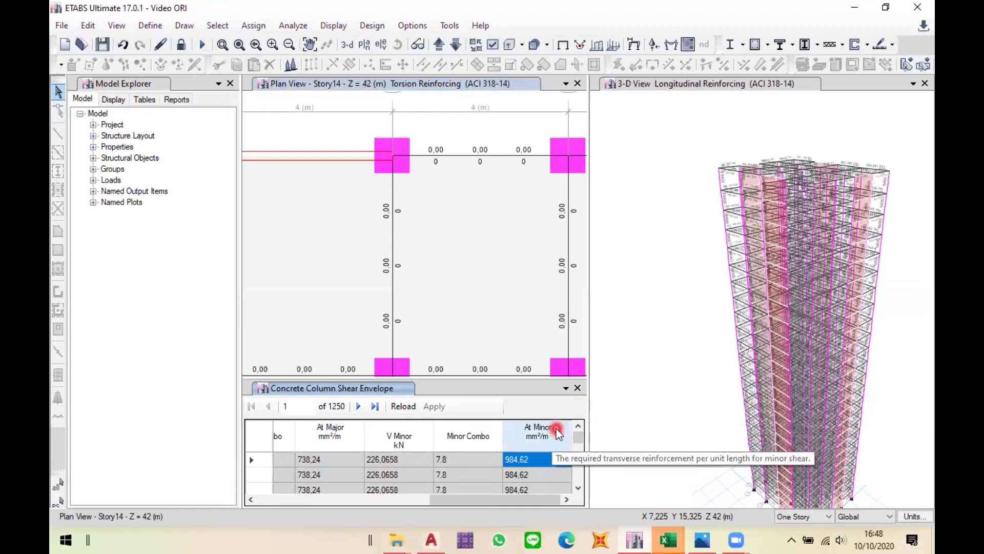
left_click(577, 388)
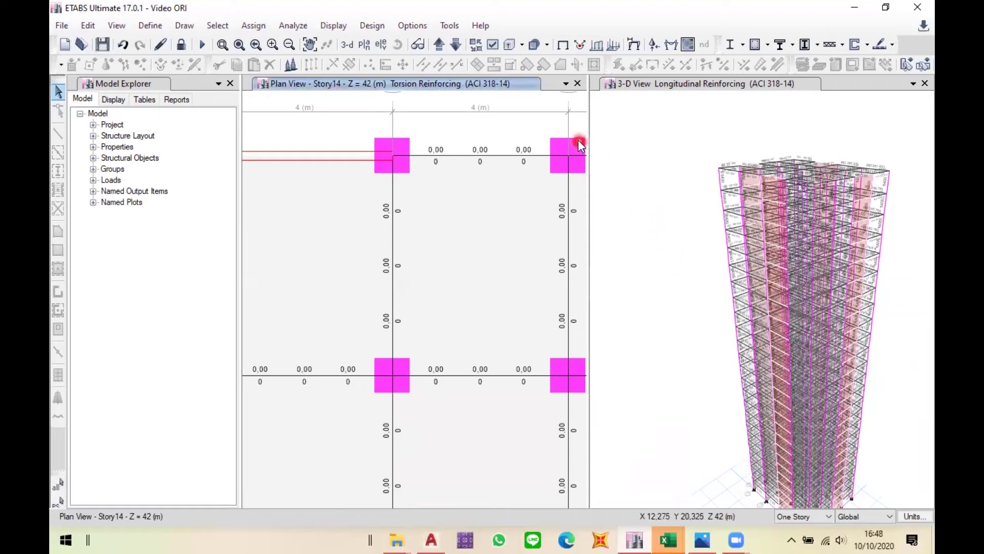
Hide beams, braces, null frames, floors, walls and openings in the 3-D view so that the columns stay displayed
left_click(494, 45)
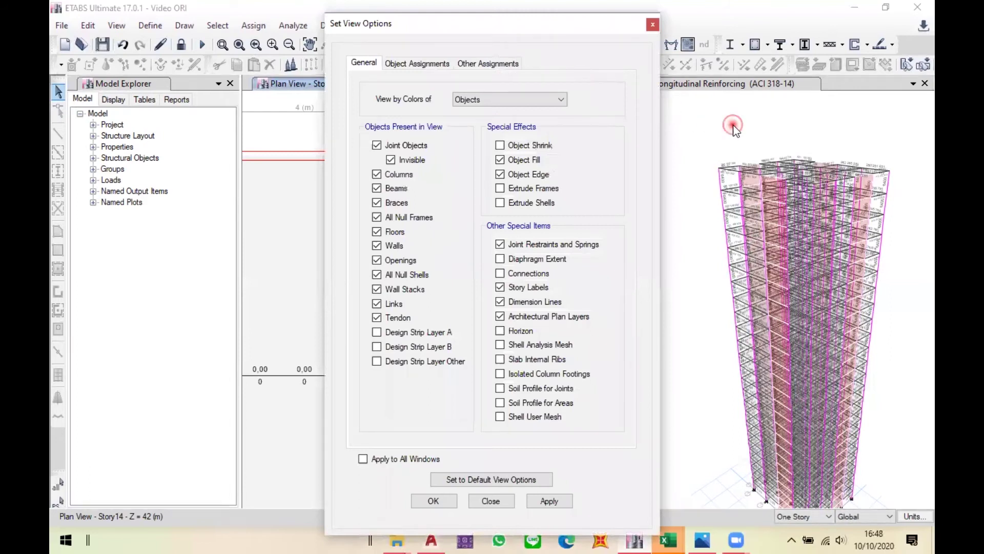
left_click(734, 130)
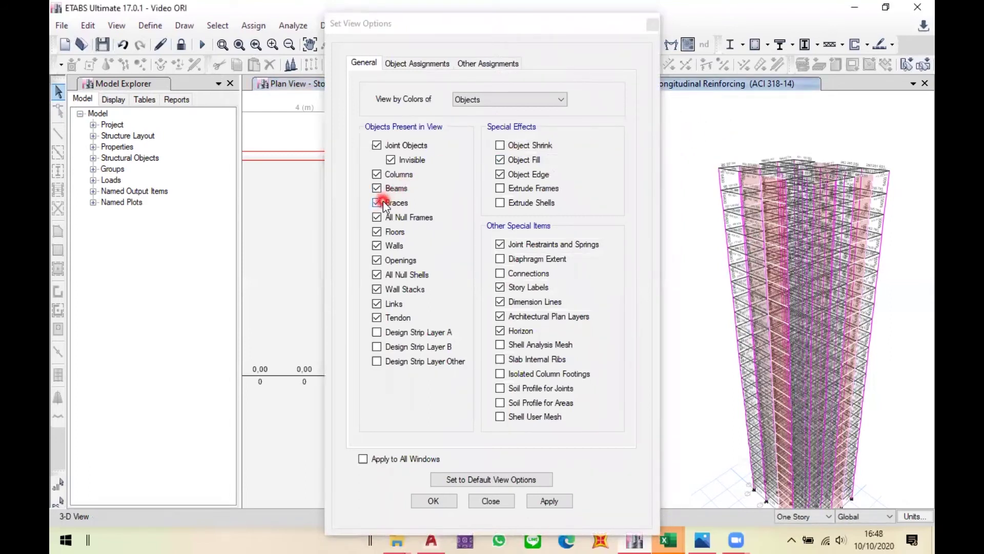
left_click(394, 188)
left_click(389, 203)
left_click(390, 231)
left_click(389, 245)
left_click(388, 261)
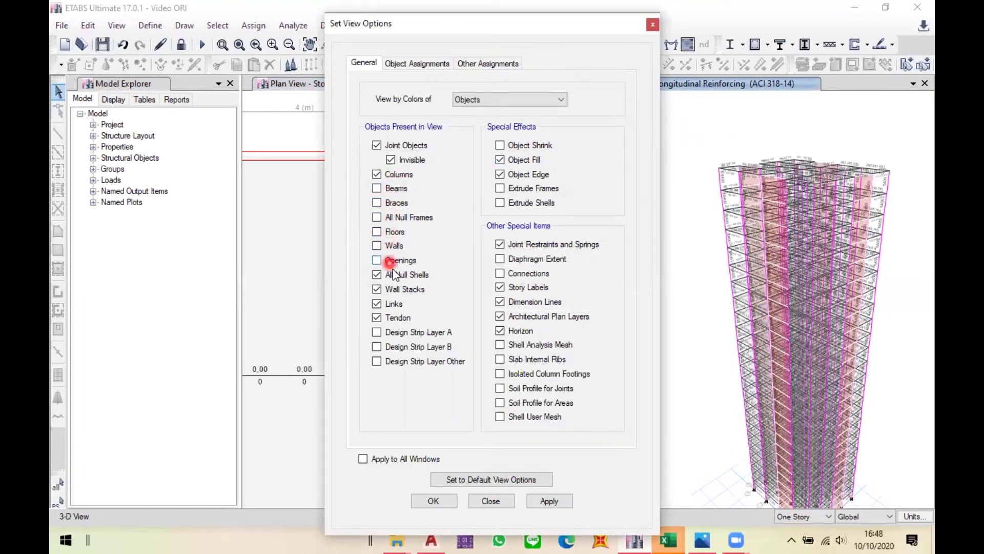
left_click(549, 501)
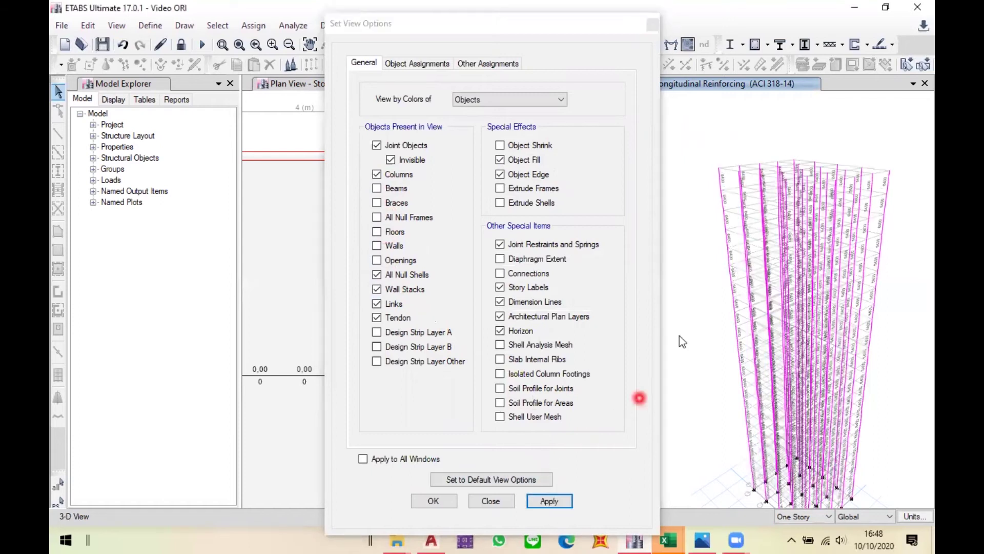
left_click(437, 500)
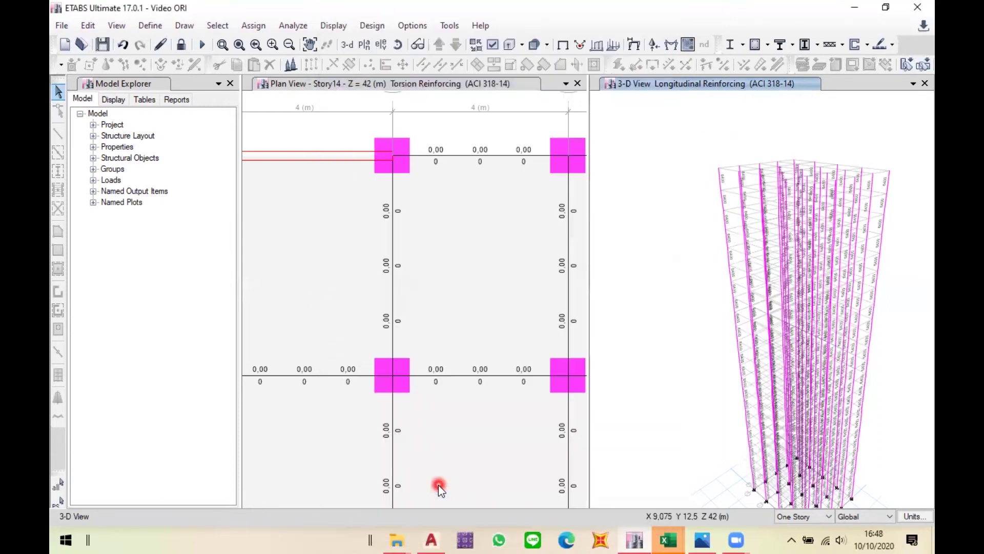
Display the concrete frame design output Rebar Percentage on the columns in the 3-D view and check the column values
left_click(767, 45)
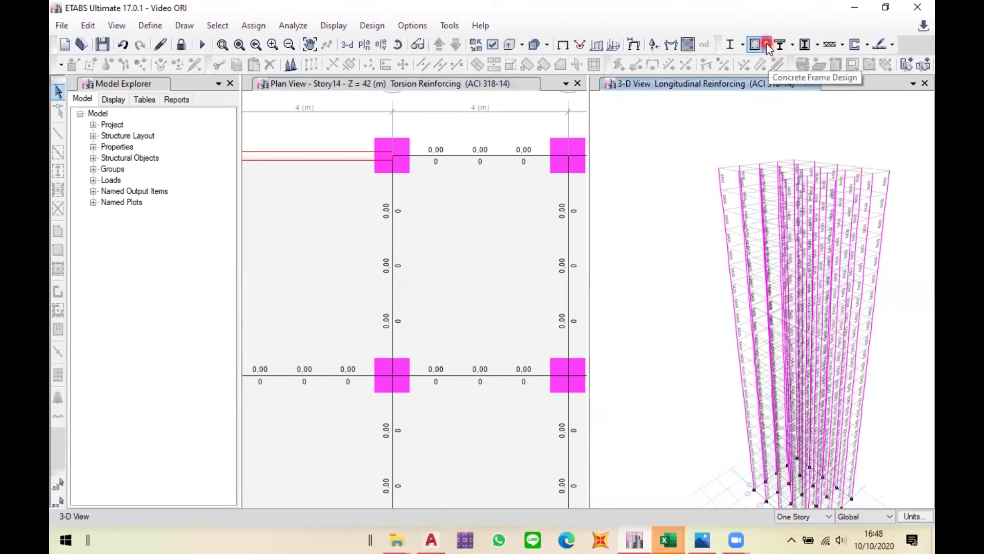
left_click(770, 187)
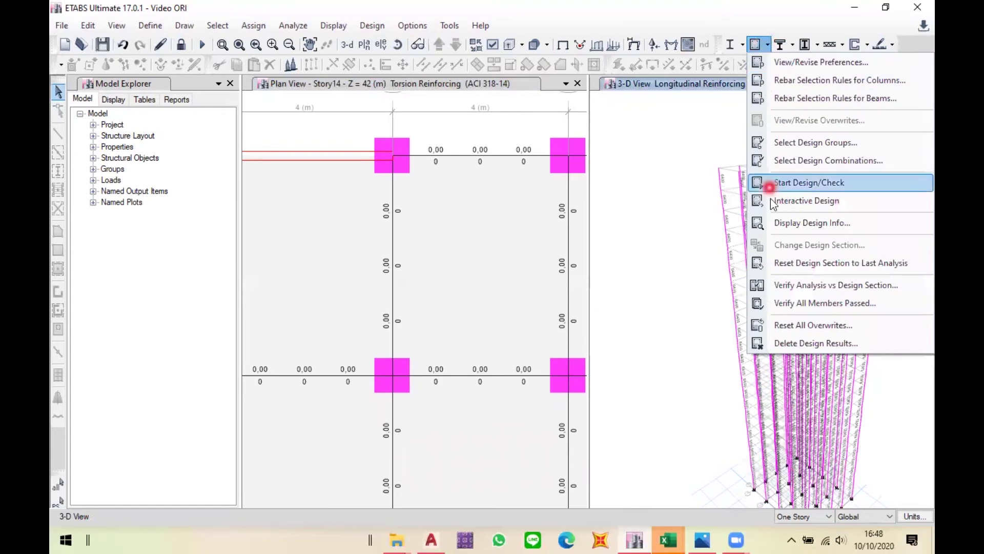
left_click(774, 222)
left_click(480, 164)
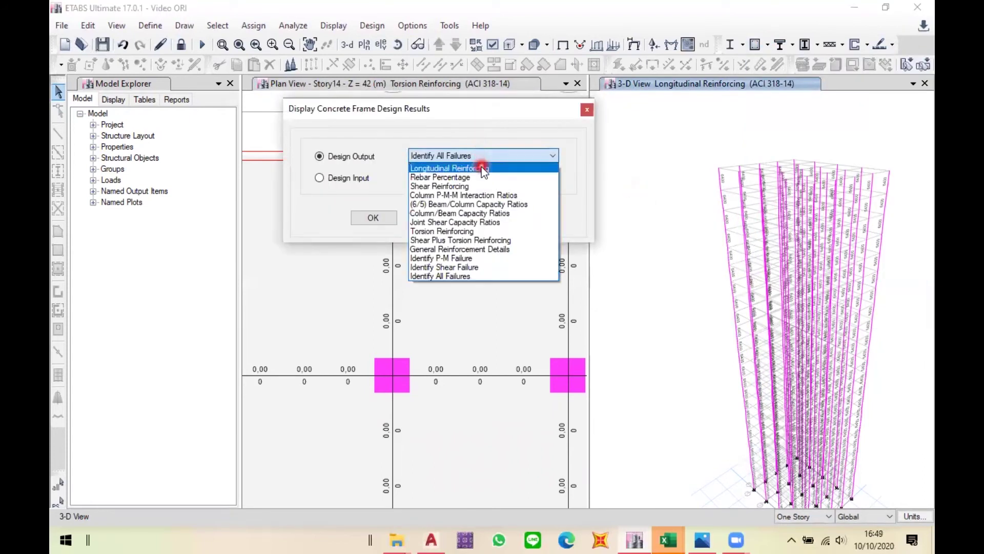
left_click(481, 178)
left_click(502, 218)
left_click(501, 215)
left_click_drag(779, 247, 722, 203)
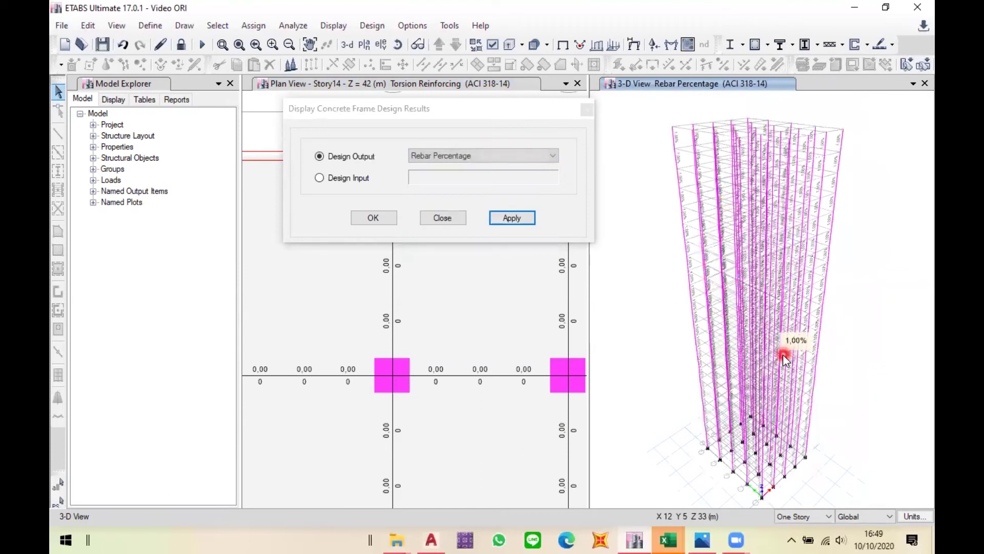
Switch the concrete frame design output in the 3-D view to Shear Reinforcing and inspect a column's major and minor values
left_click(532, 155)
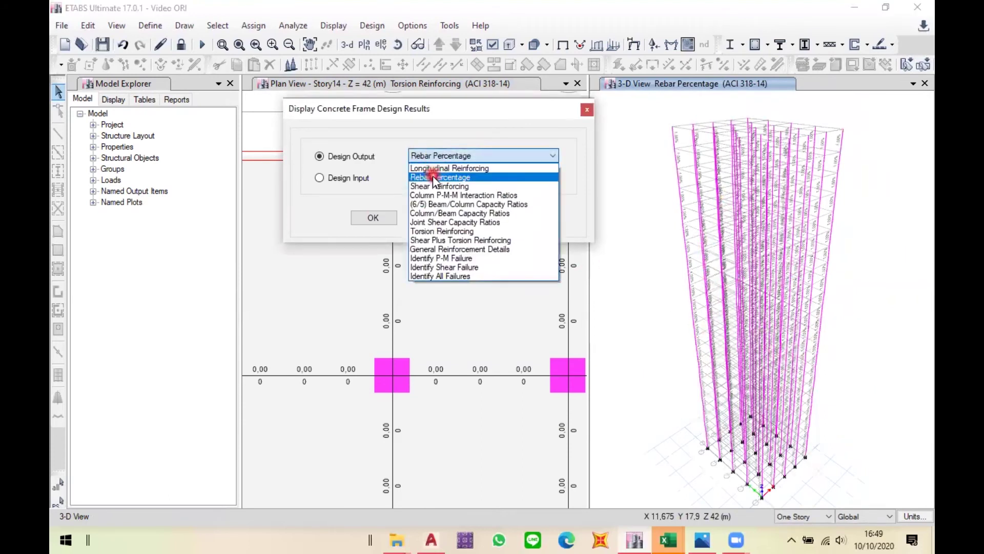
left_click(435, 186)
left_click(508, 217)
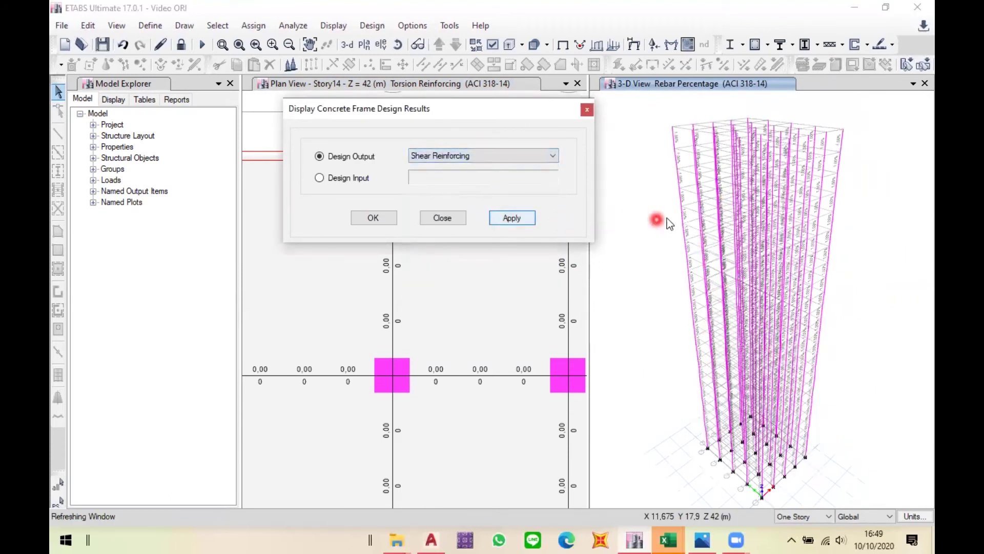
mouse_move(777, 289)
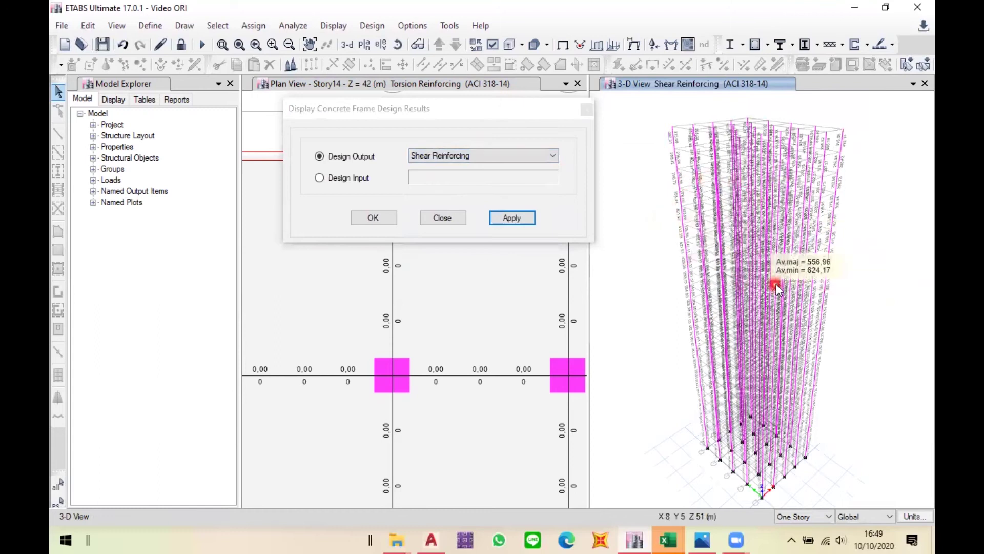
Apply the Identify All Failures design output to the 3-D view and close the design results dialog
left_click(430, 162)
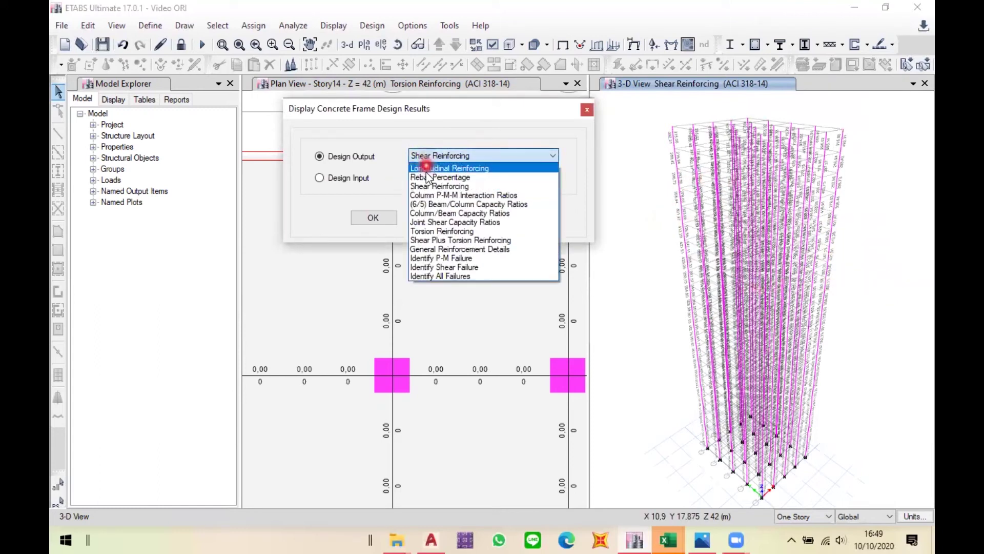
left_click(435, 275)
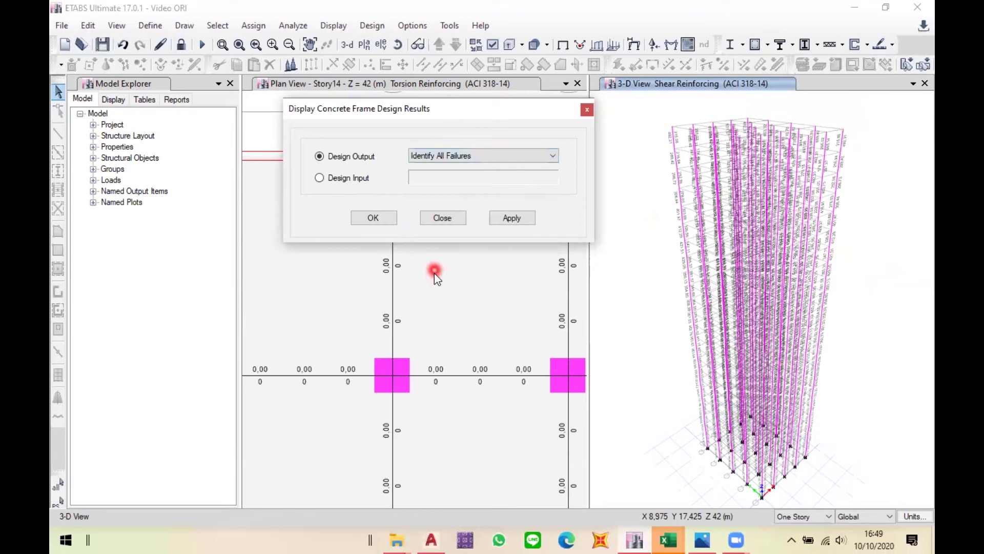
left_click(503, 218)
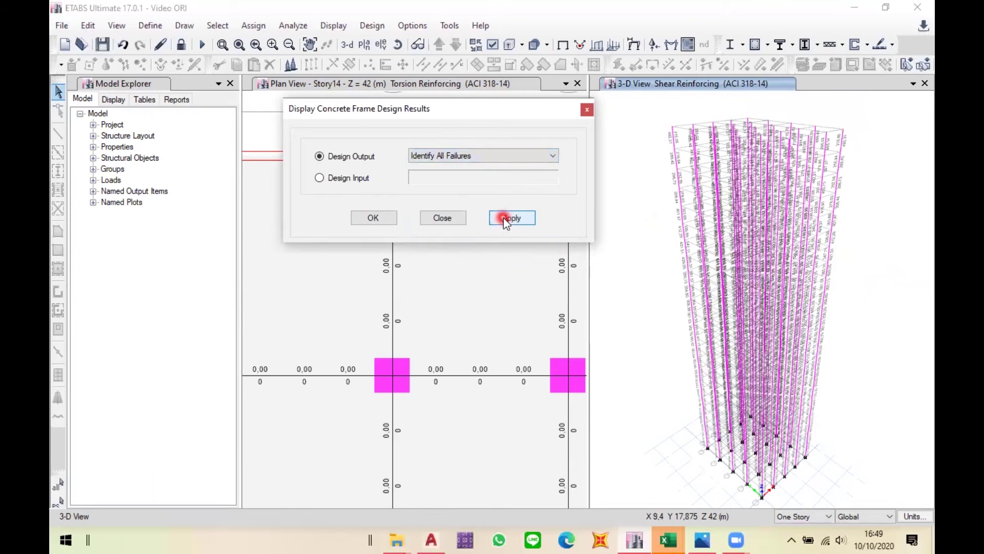
left_click(444, 218)
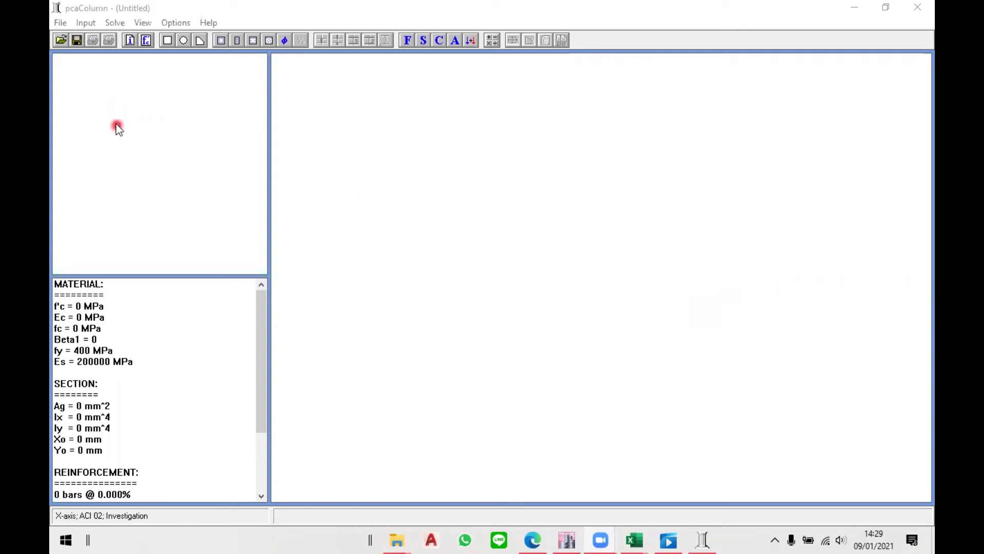
In pcaColumn, set the concrete strength f'c to 28 MPa and the reinforcing steel strength fy to 420 MPa
left_click(86, 23)
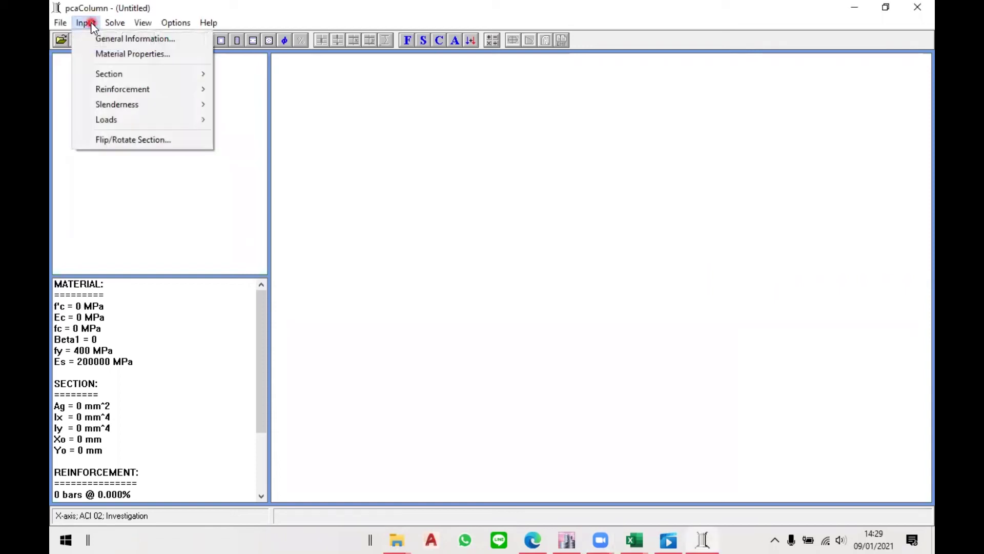
left_click(93, 53)
left_click(418, 220)
type("28")
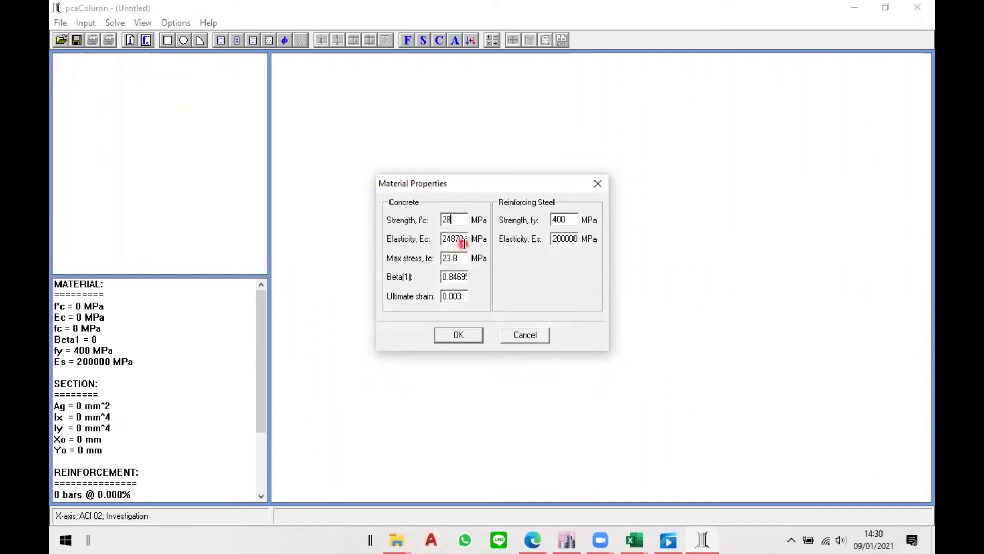
double_click(550, 222)
type("420")
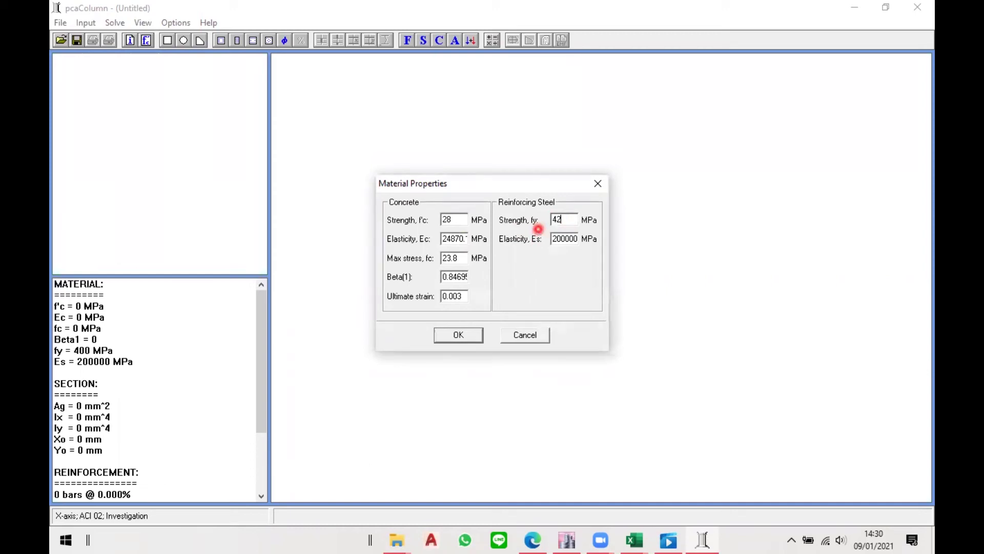
left_click(441, 336)
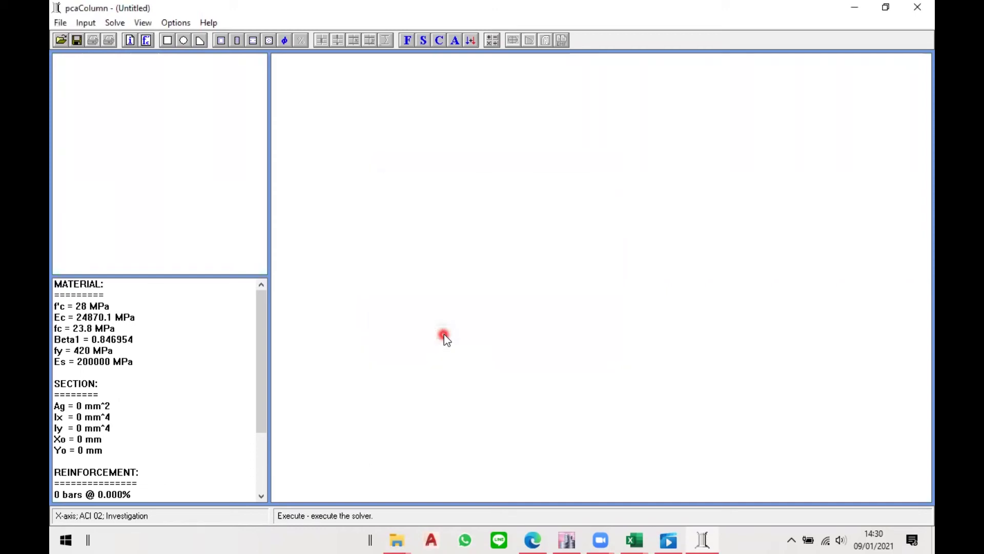
Define a rectangular column section with a width of 800 mm and a depth of 800 mm
left_click(85, 23)
mouse_move(102, 76)
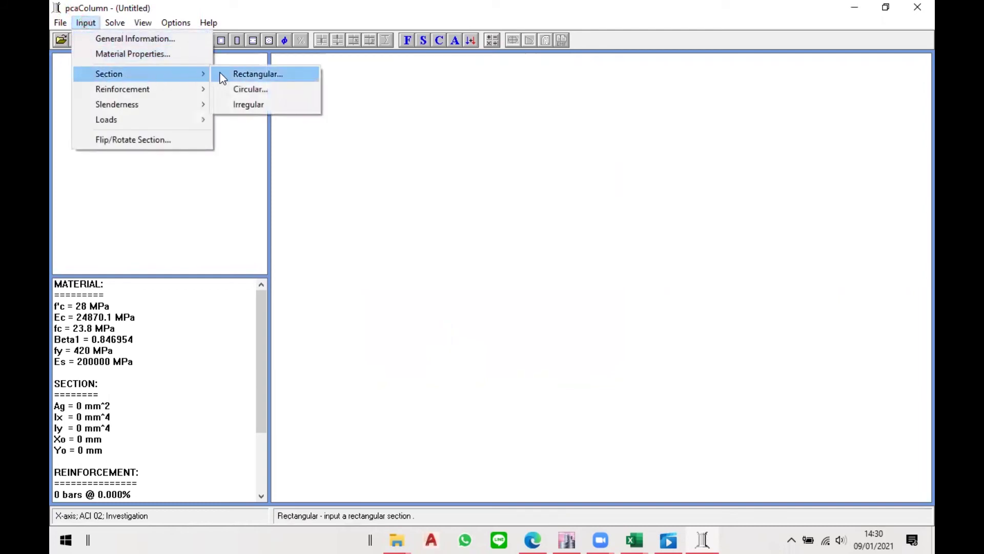
left_click(251, 74)
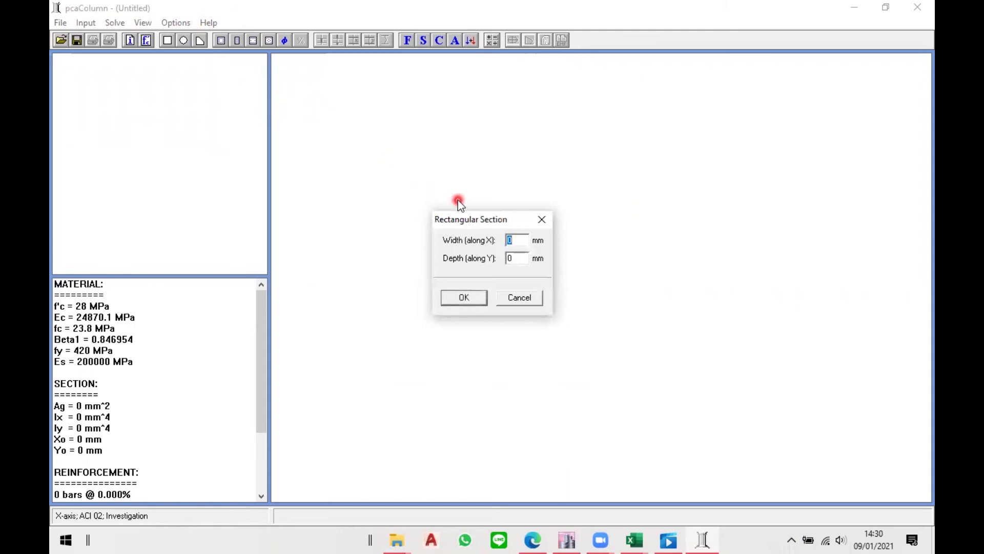
type("800")
key("Tab")
type("800")
left_click(463, 301)
Reinforce the section with all sides equal, using 16 #25 bars with 50 mm clear cover to the longitudinal bars
left_click(86, 23)
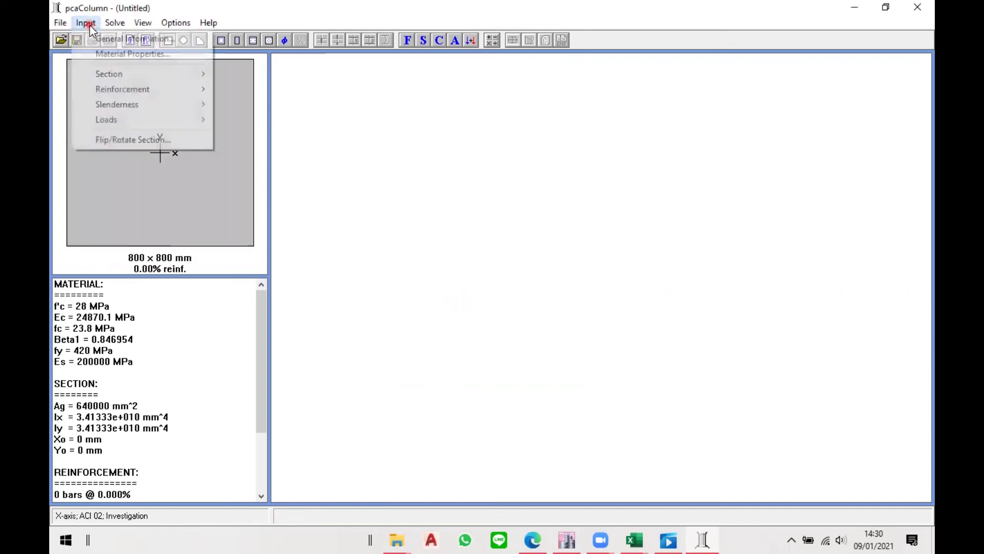
mouse_move(154, 90)
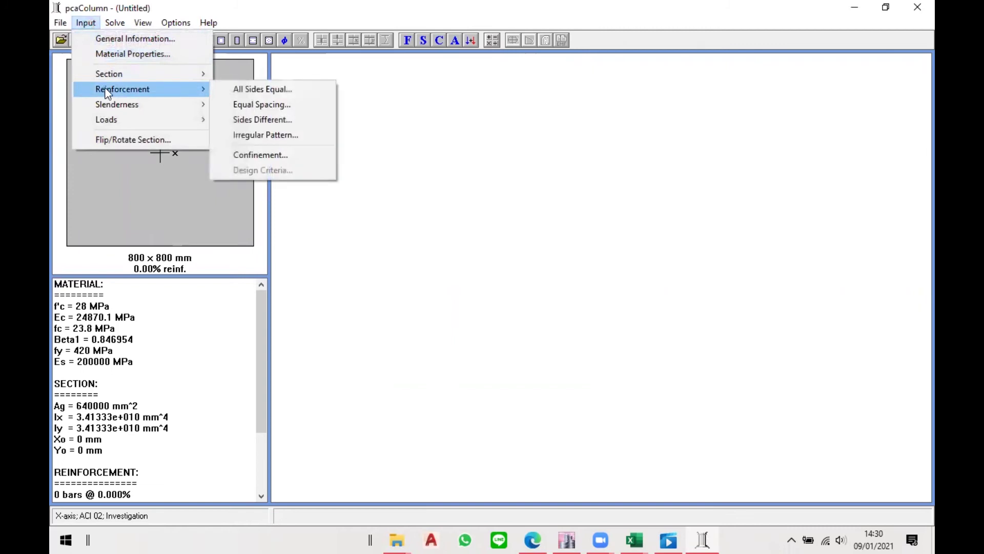
left_click(226, 90)
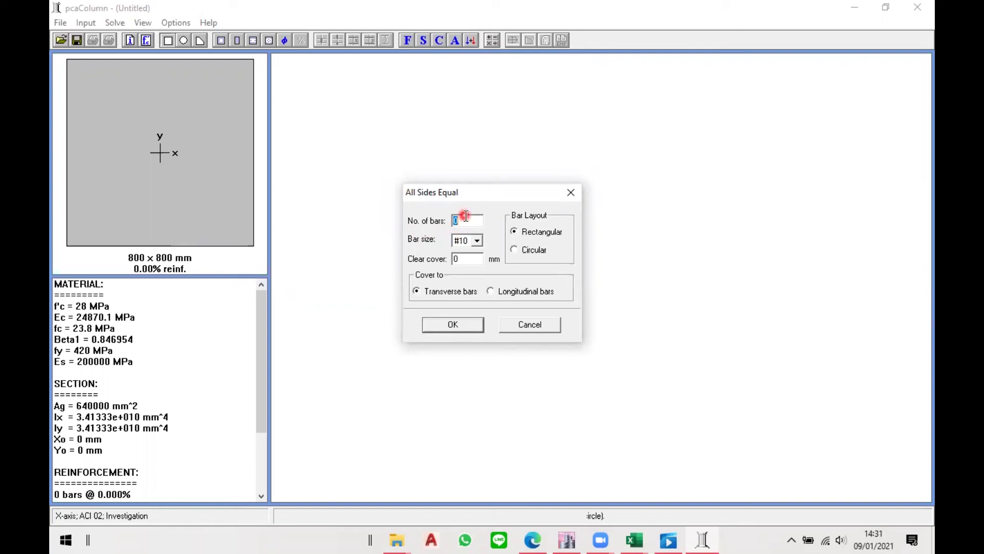
type("16")
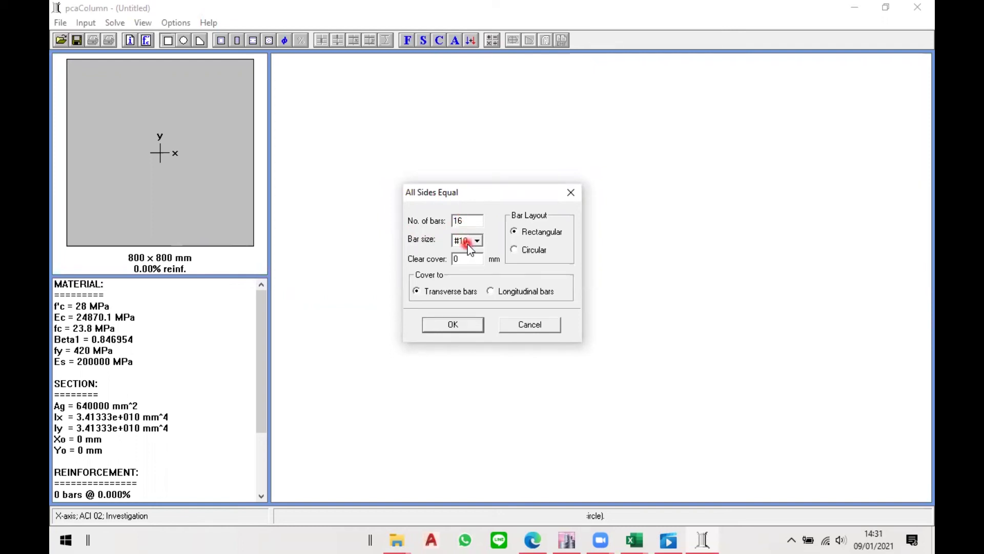
left_click(467, 244)
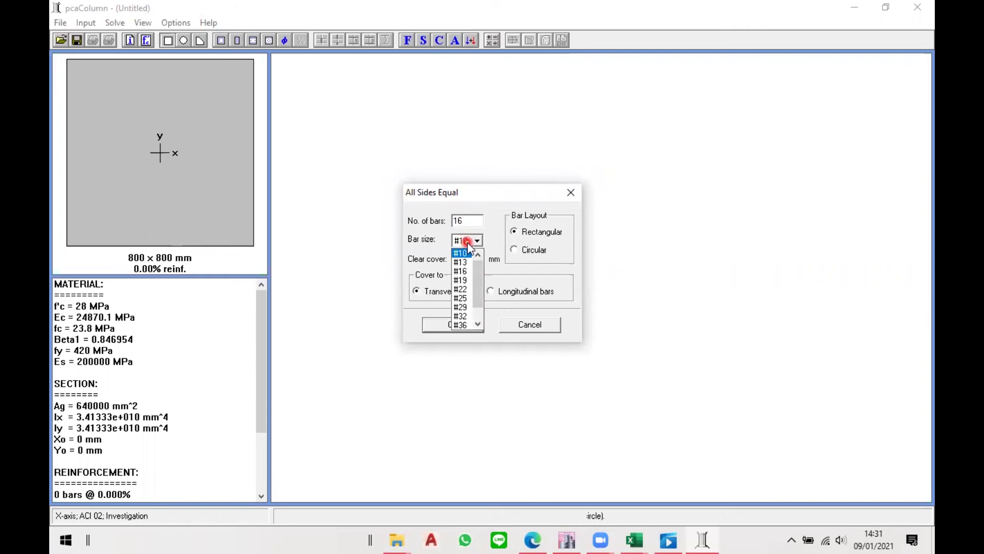
left_click(466, 295)
left_click_drag(464, 259, 442, 258)
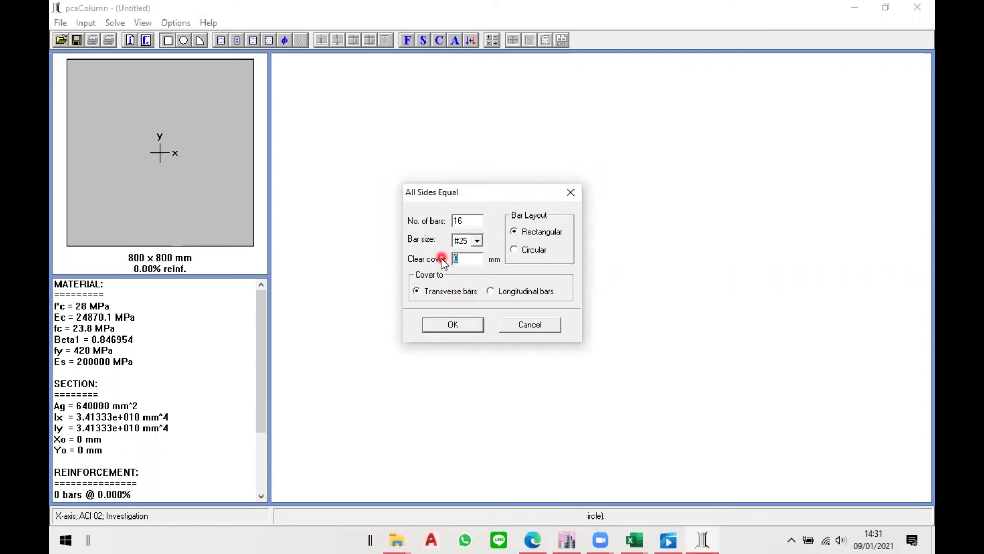
type("50")
left_click(492, 292)
left_click(473, 325)
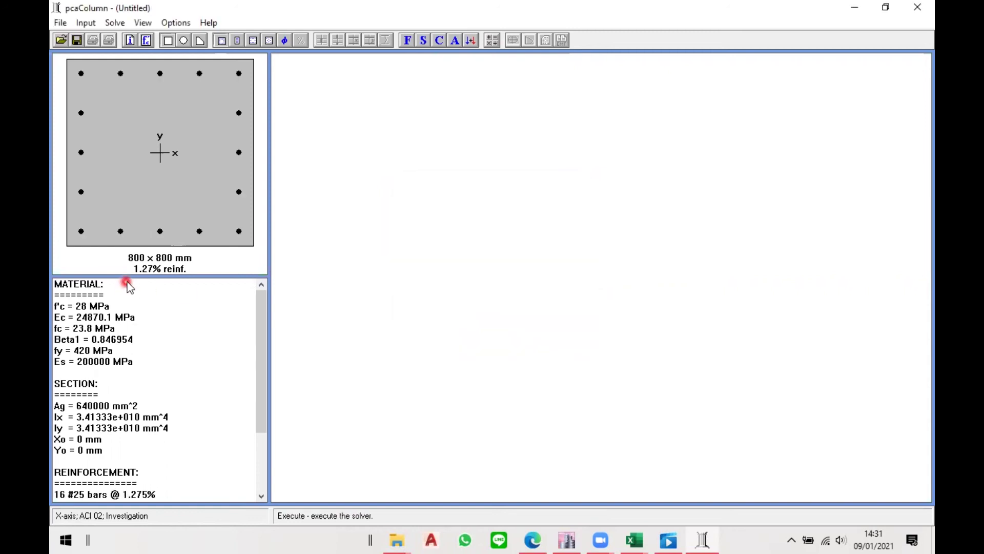